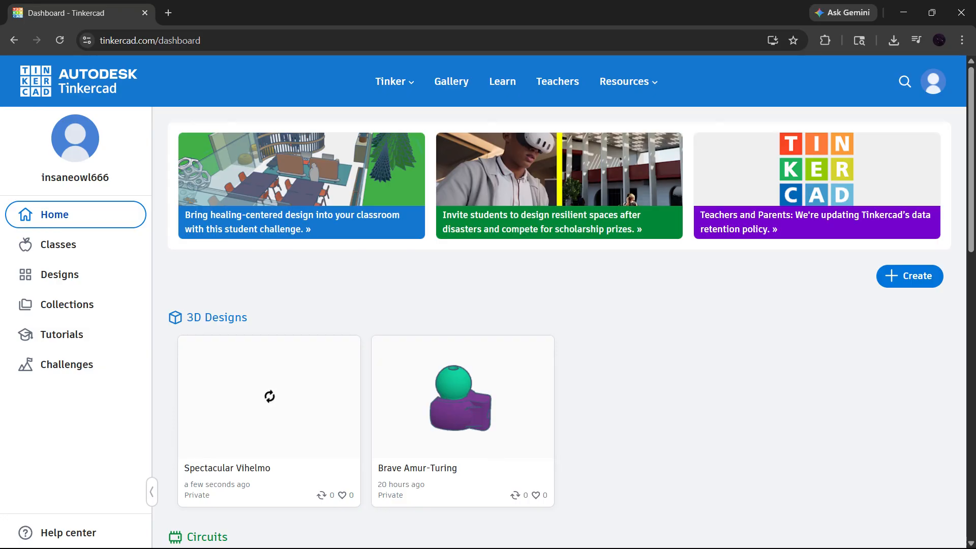
# Create a first Circuits design from the dashboard and dismiss the tip about pre-made circuits.
pyautogui.scroll(-5, 638, 359)
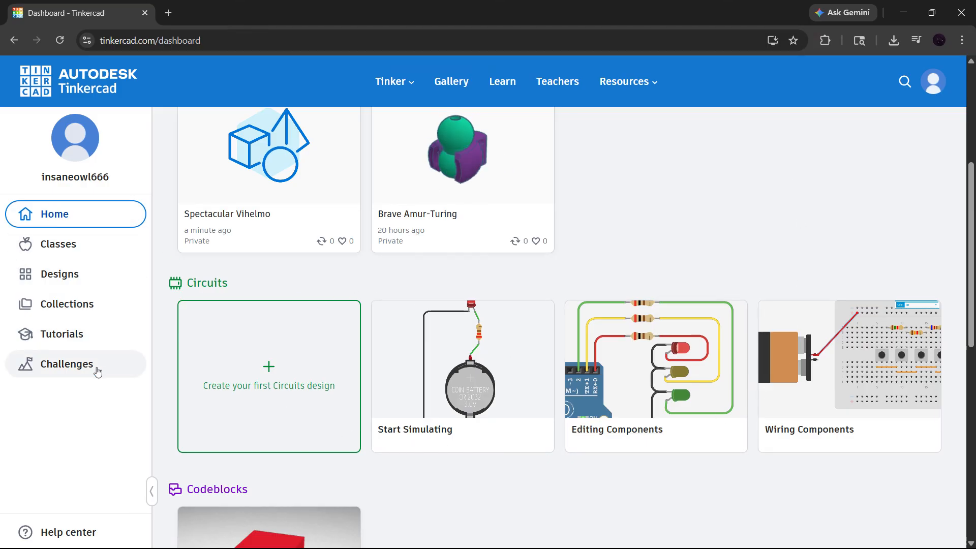
pyautogui.click(301, 366)
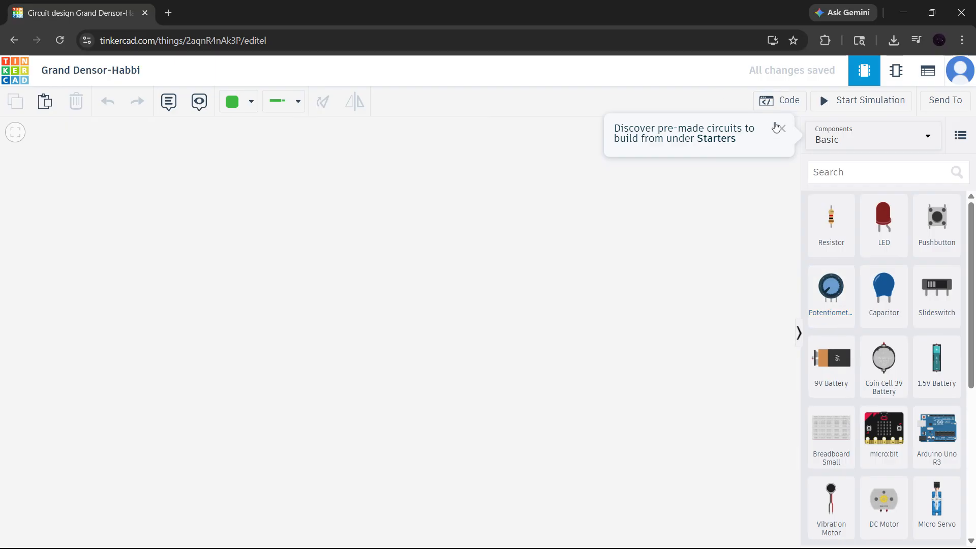
pyautogui.click(779, 129)
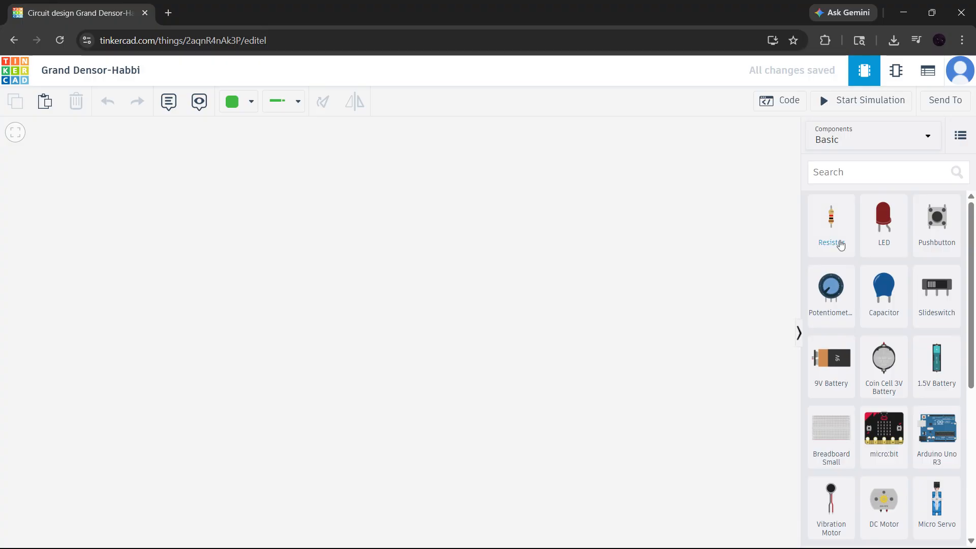
# Place a 9V battery in the lower part of the workplane and rotate it so its terminals face up.
pyautogui.moveTo(847, 370); pyautogui.dragTo(485, 397)
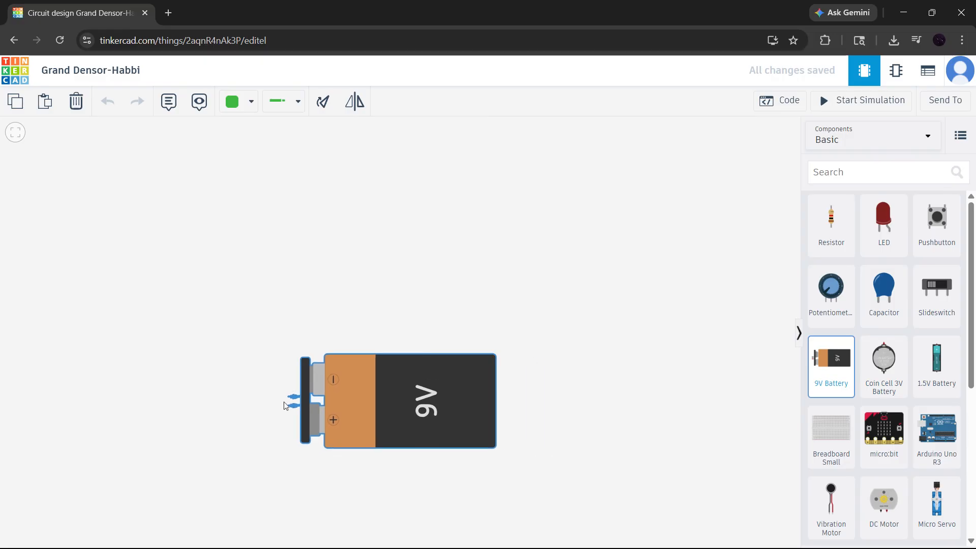
pyautogui.press('r')
pyautogui.press('r')
pyautogui.press('r')
pyautogui.moveTo(276, 404); pyautogui.dragTo(283, 412)
# Add an LED and a resistor to the workplane above the battery.
pyautogui.moveTo(899, 238); pyautogui.dragTo(285, 202)
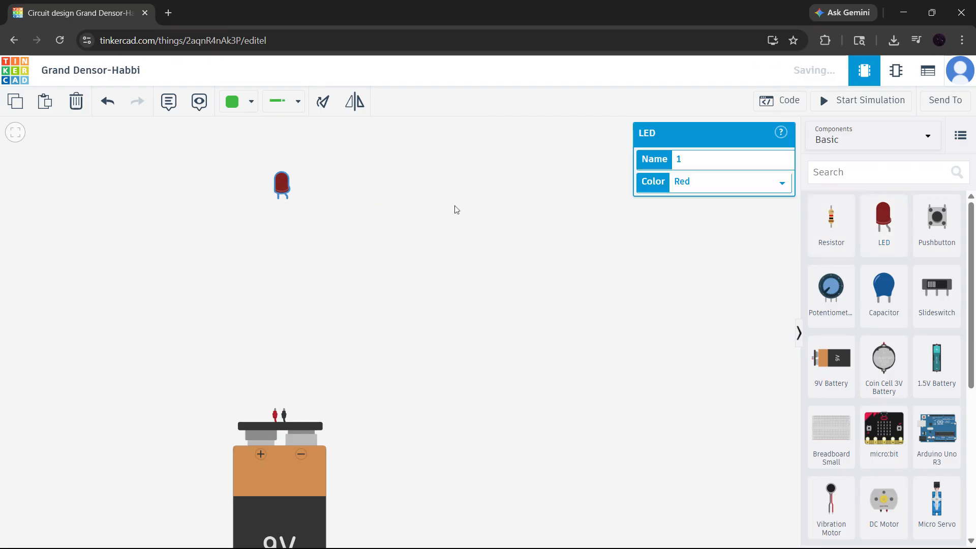
pyautogui.moveTo(831, 223); pyautogui.dragTo(294, 286)
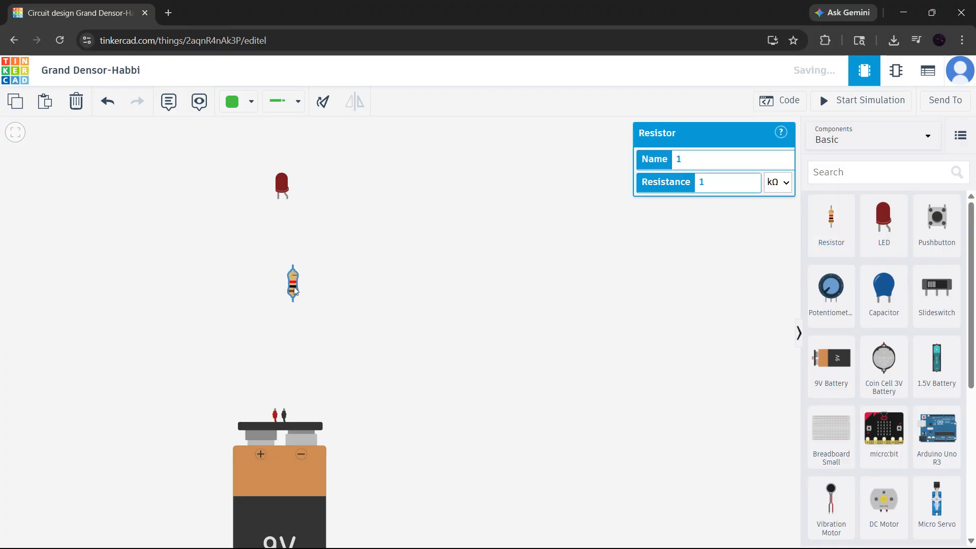
pyautogui.click(431, 231)
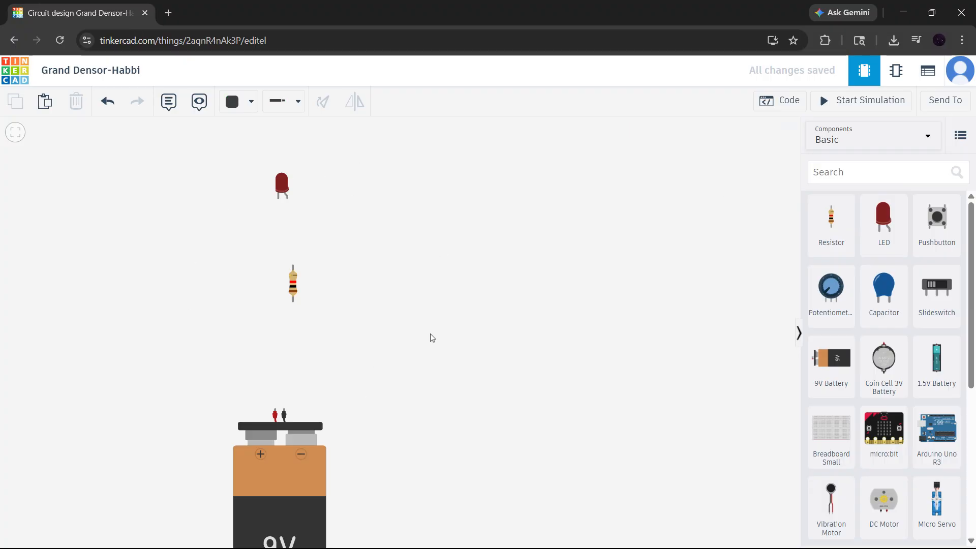
# Add a small breadboard and plug the LED into holes e9 and e10 and the resistor into column 10 below it.
pyautogui.moveTo(831, 432); pyautogui.dragTo(498, 288)
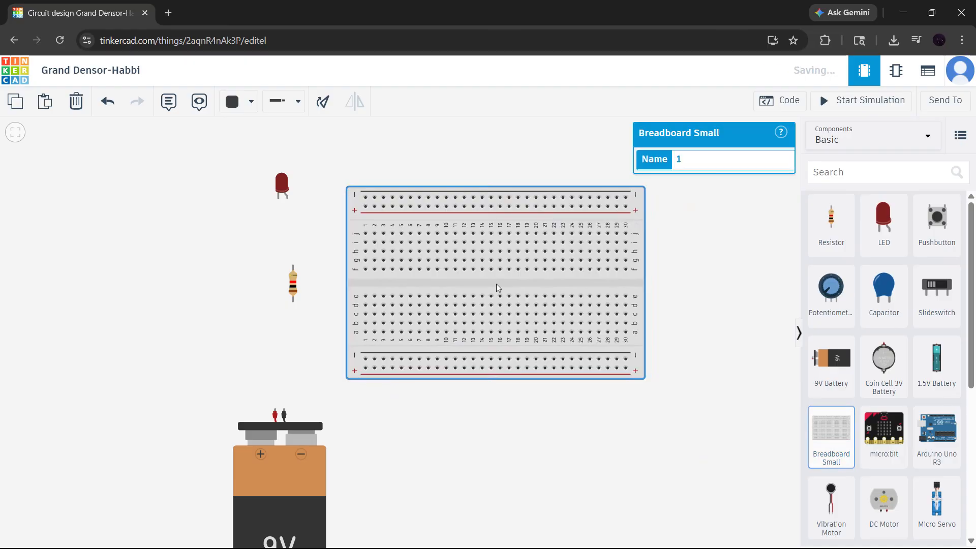
pyautogui.moveTo(280, 190); pyautogui.dragTo(436, 288)
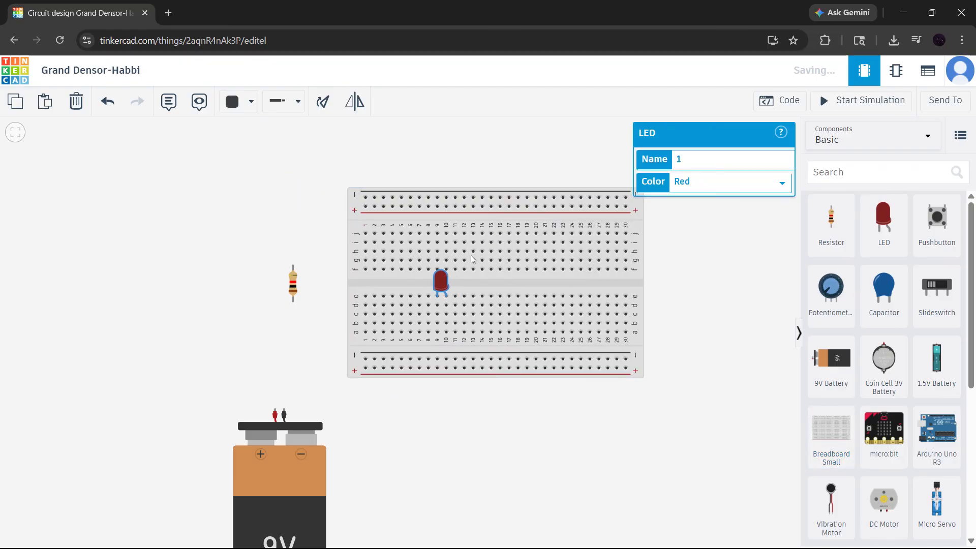
pyautogui.click(293, 290)
pyautogui.moveTo(292, 291); pyautogui.dragTo(448, 320)
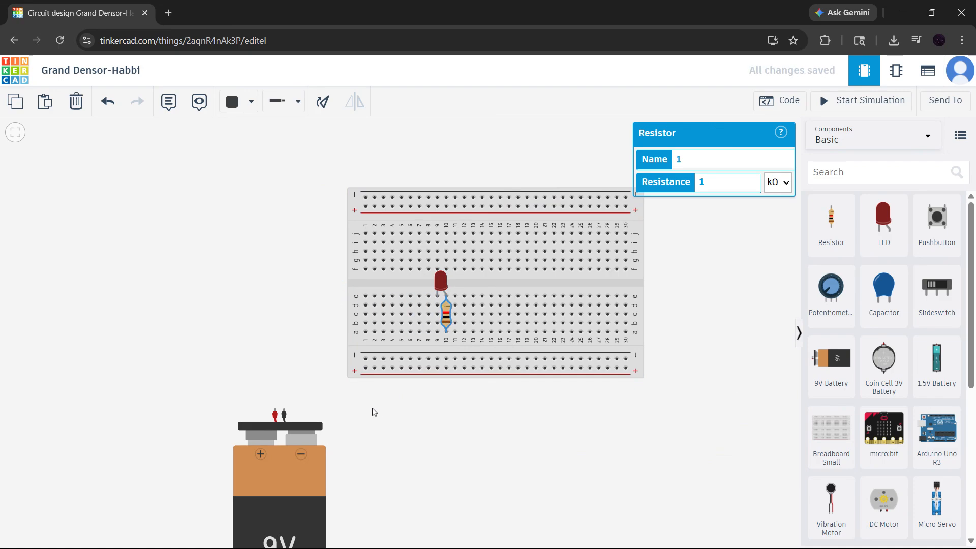
# Connect the battery's positive terminal to the first hole of the breadboard's upper positive rail with a red wire.
pyautogui.click(275, 414)
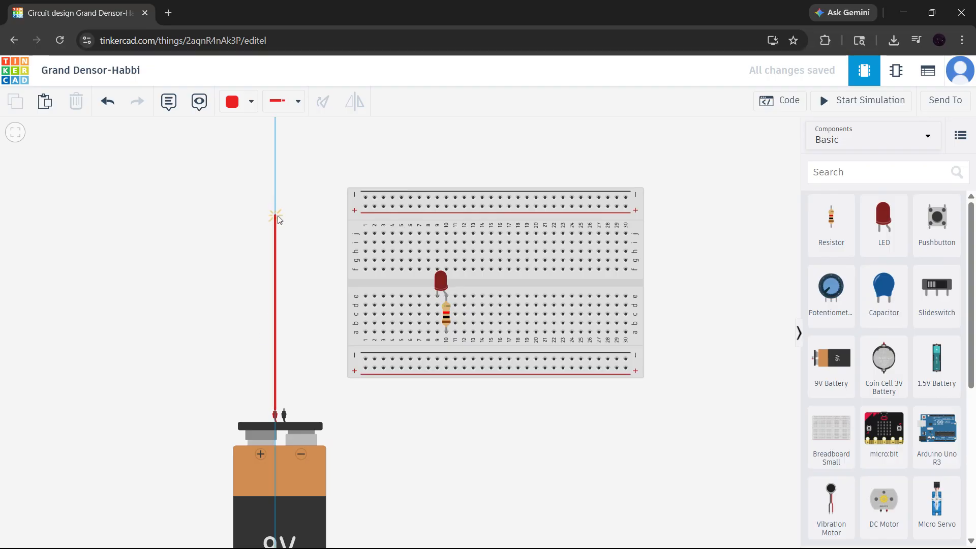
pyautogui.click(275, 213)
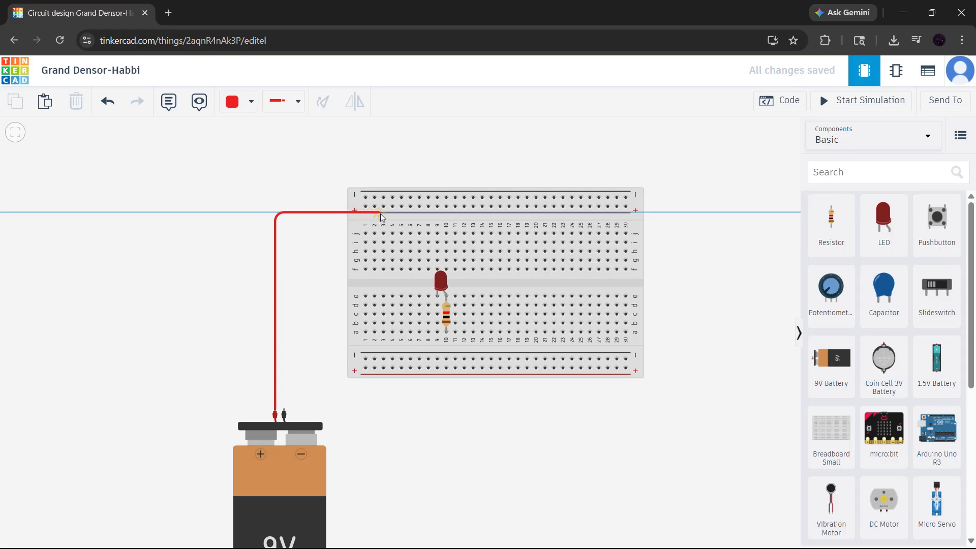
pyautogui.click(366, 207)
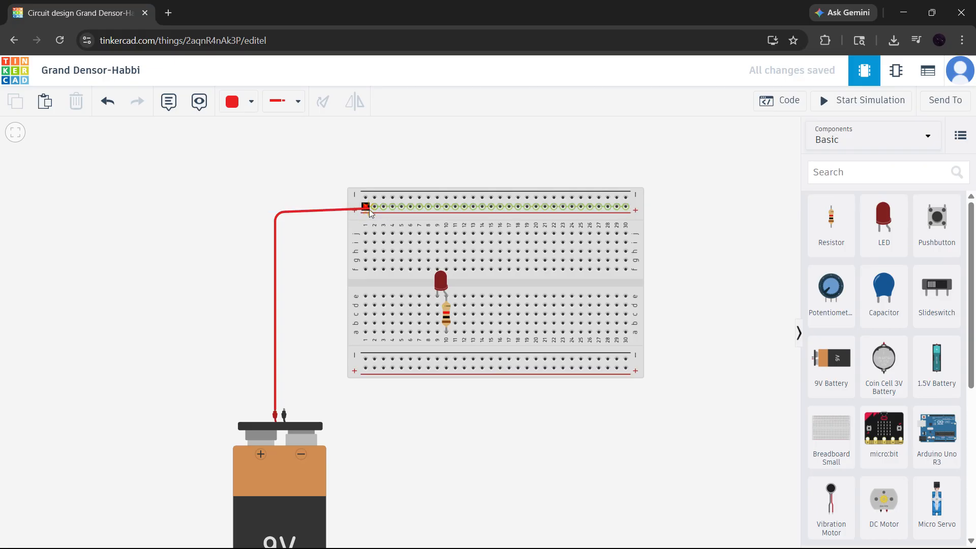
pyautogui.press('0')
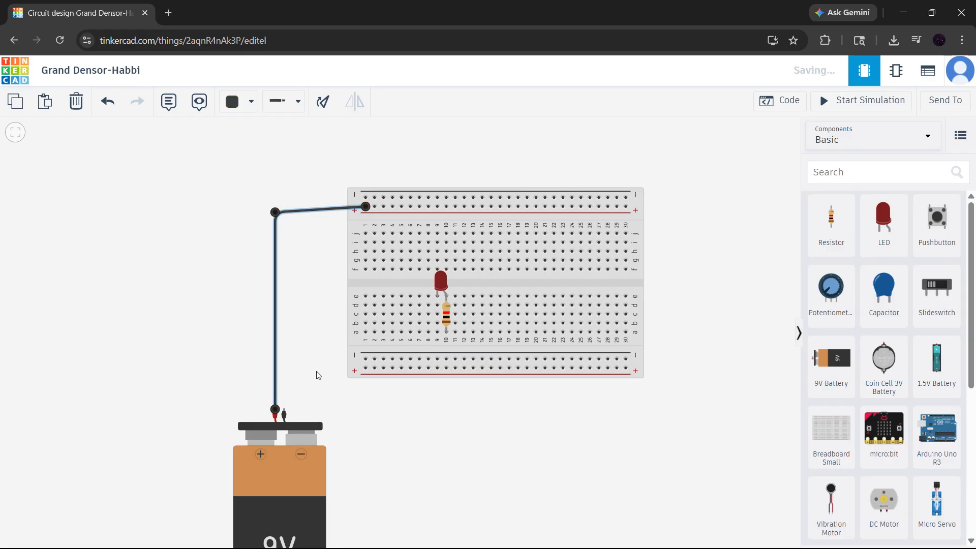
pyautogui.press('2')
pyautogui.click(316, 400)
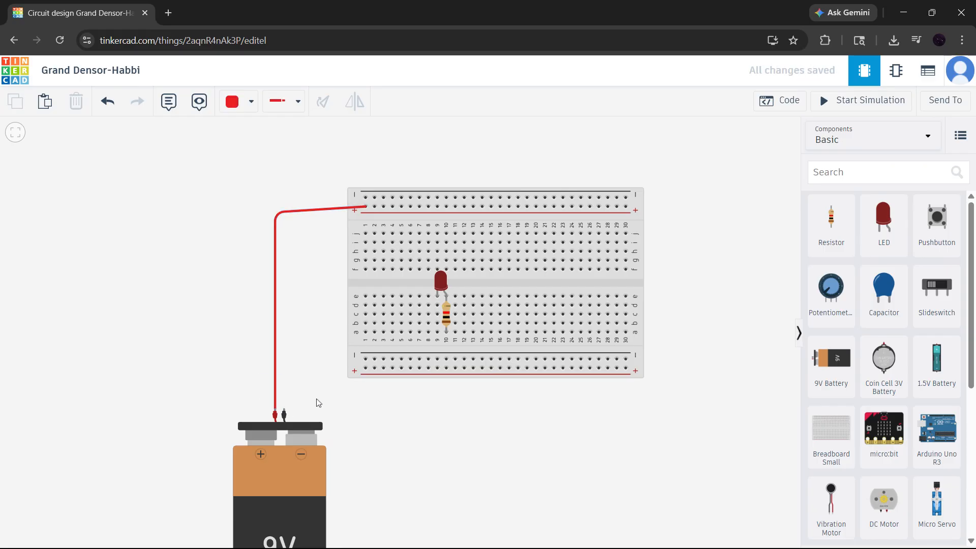
# Connect the battery's negative terminal to the first hole of the breadboard's lower negative rail with a black wire.
pyautogui.click(285, 409)
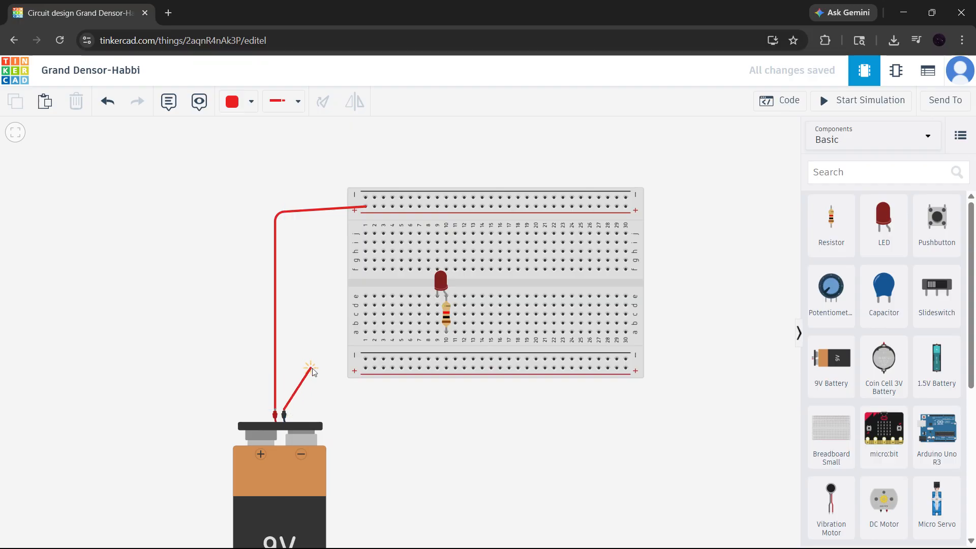
pyautogui.press('0')
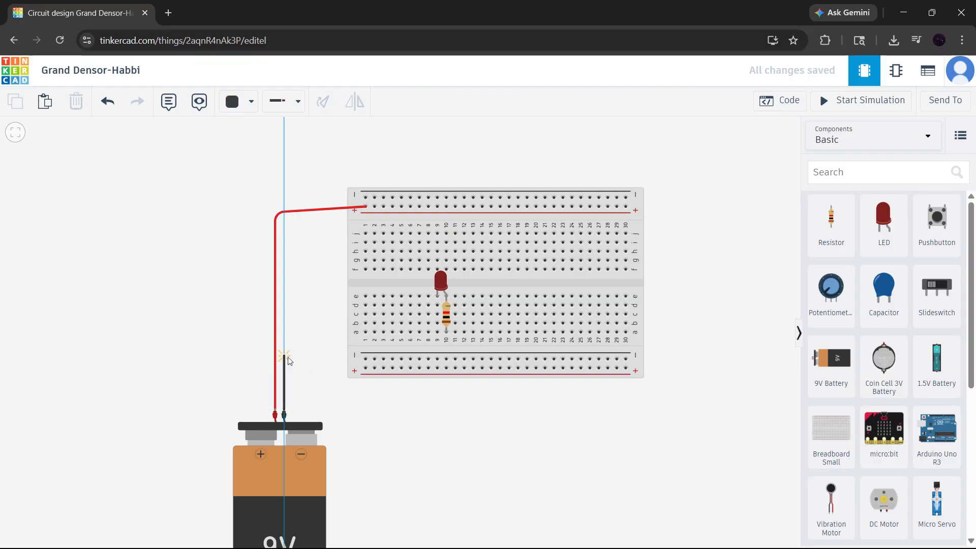
pyautogui.click(293, 356)
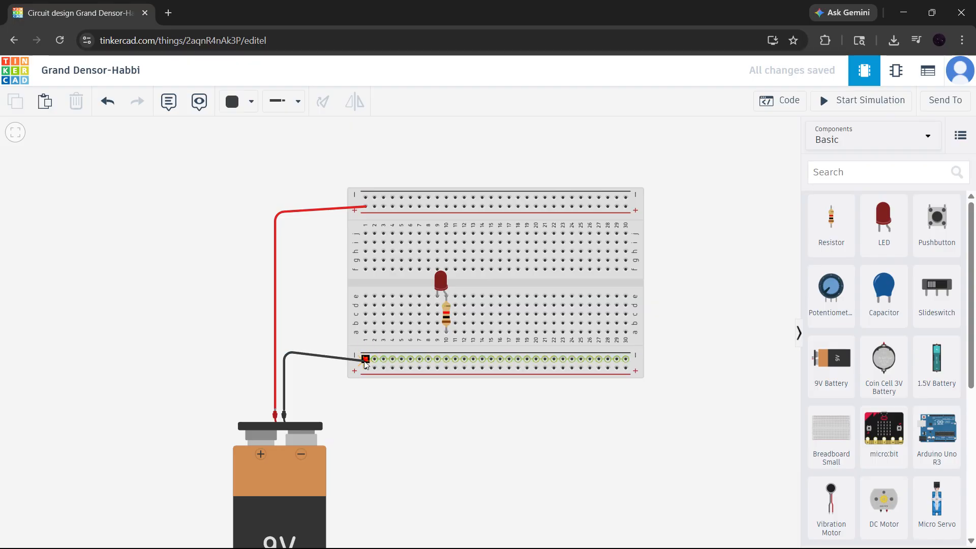
pyautogui.click(365, 359)
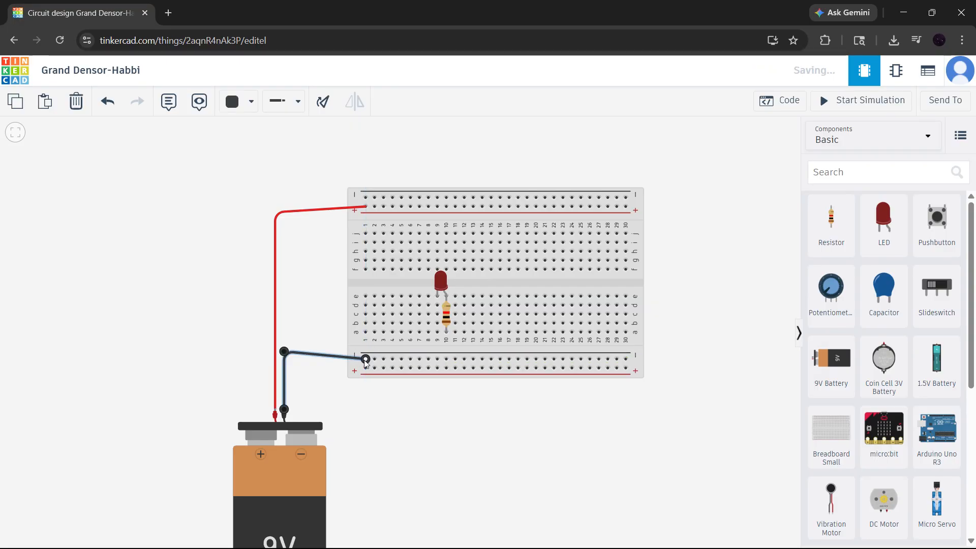
pyautogui.click(380, 415)
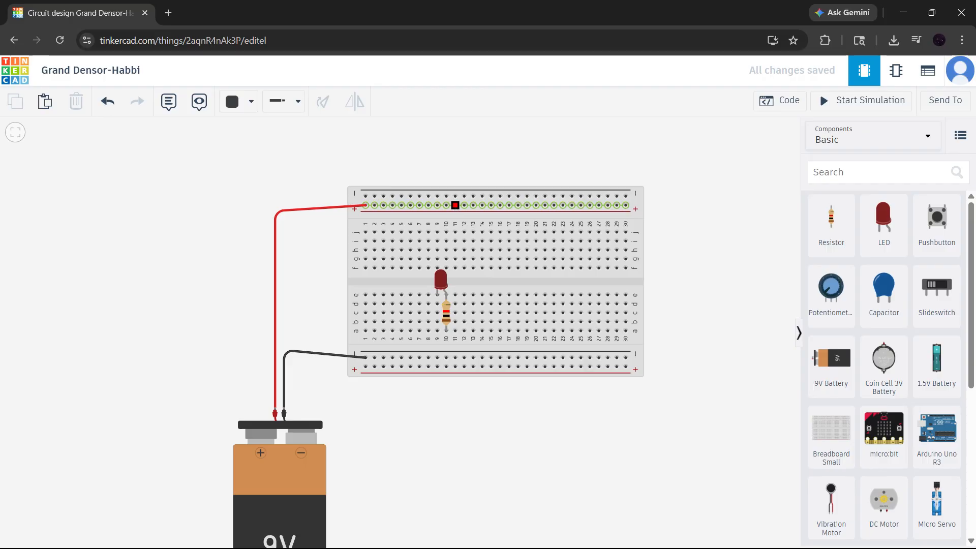
# Run a red wire from the upper positive rail near column 11 to hole e10 at the LED's leg.
pyautogui.click(455, 205)
pyautogui.click(446, 295)
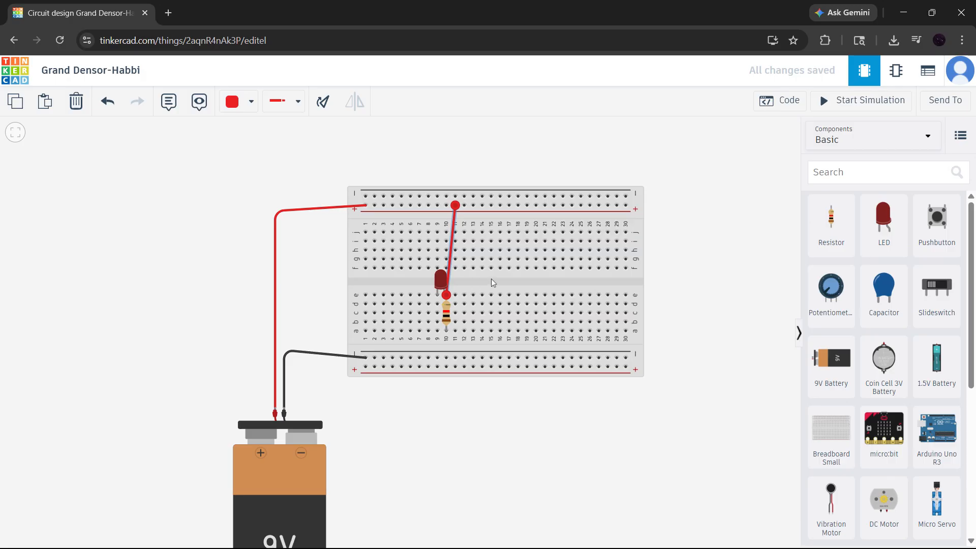
pyautogui.click(703, 202)
# Check the resistor's resistance value and unit in its properties.
pyautogui.click(456, 318)
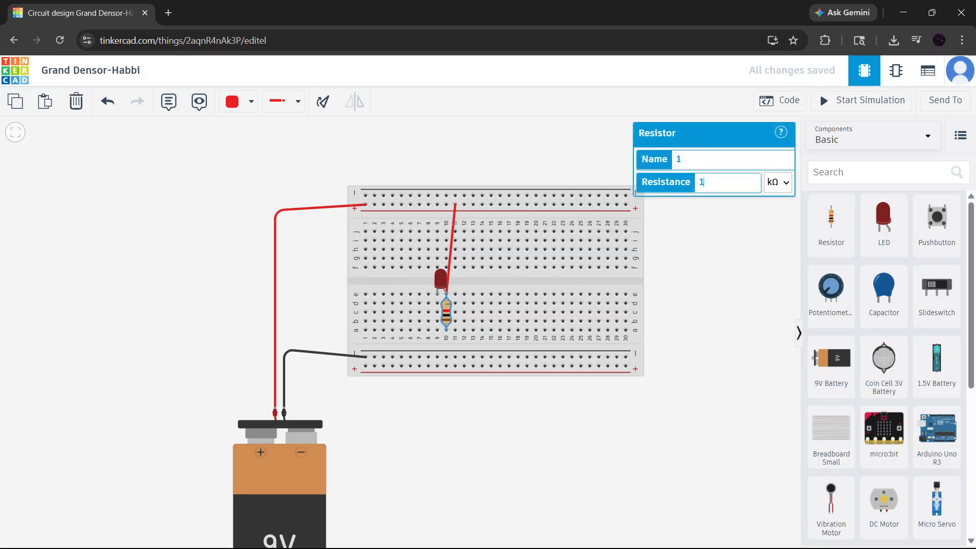
pyautogui.hotkey('ctrl', 'a')
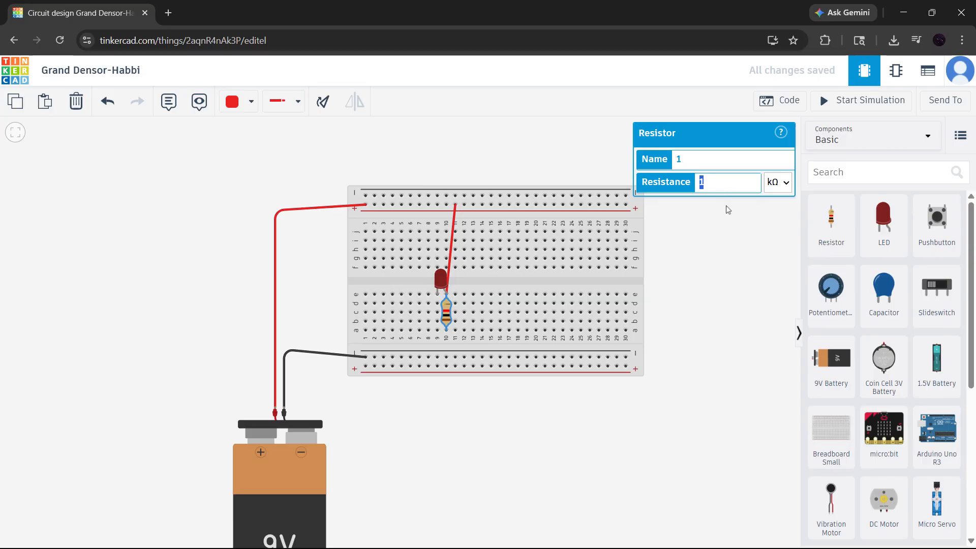
pyautogui.click(773, 181)
pyautogui.click(688, 356)
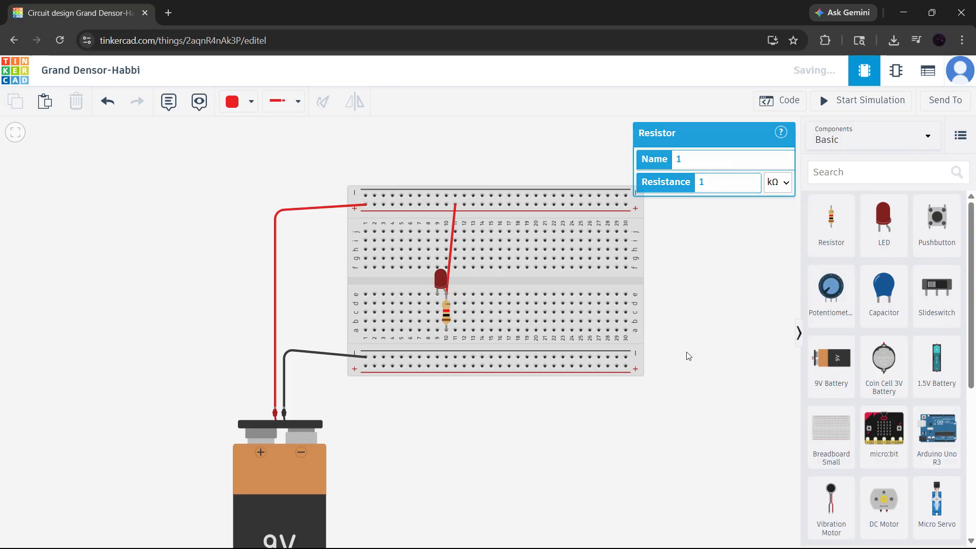
# Change the LED's color to green.
pyautogui.click(441, 278)
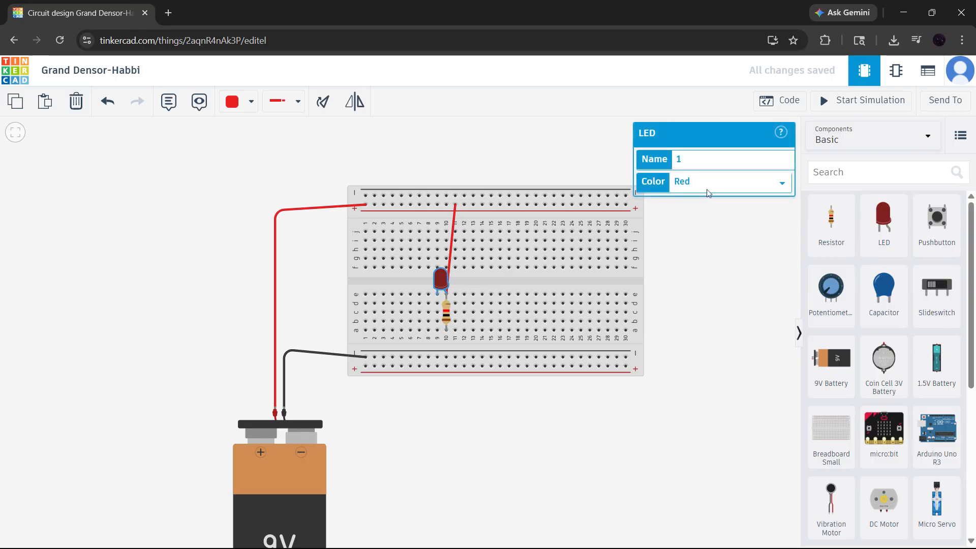
pyautogui.click(718, 186)
pyautogui.click(706, 242)
pyautogui.click(694, 278)
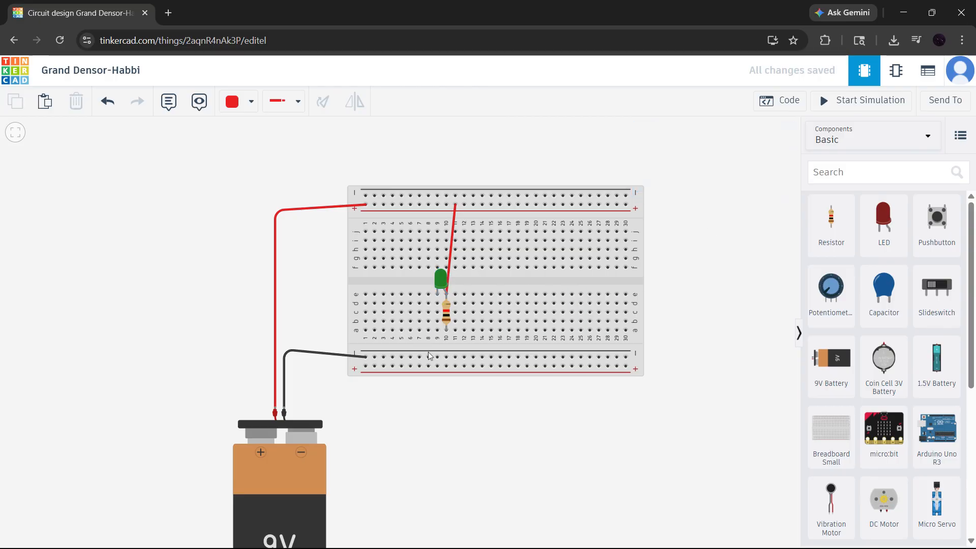
# Try a black wire from the lower negative rail to the resistor's lower leg in column 10, and undo it.
pyautogui.click(446, 357)
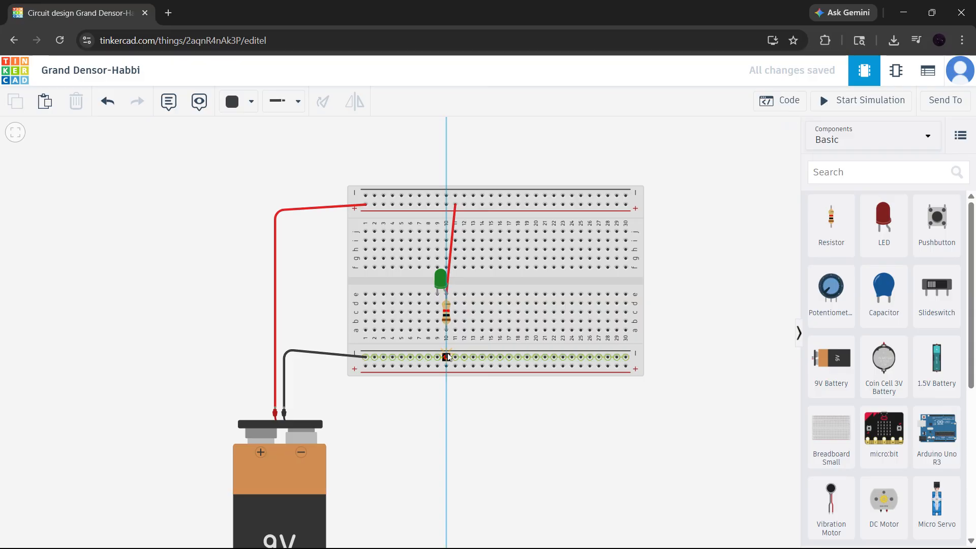
pyautogui.click(446, 330)
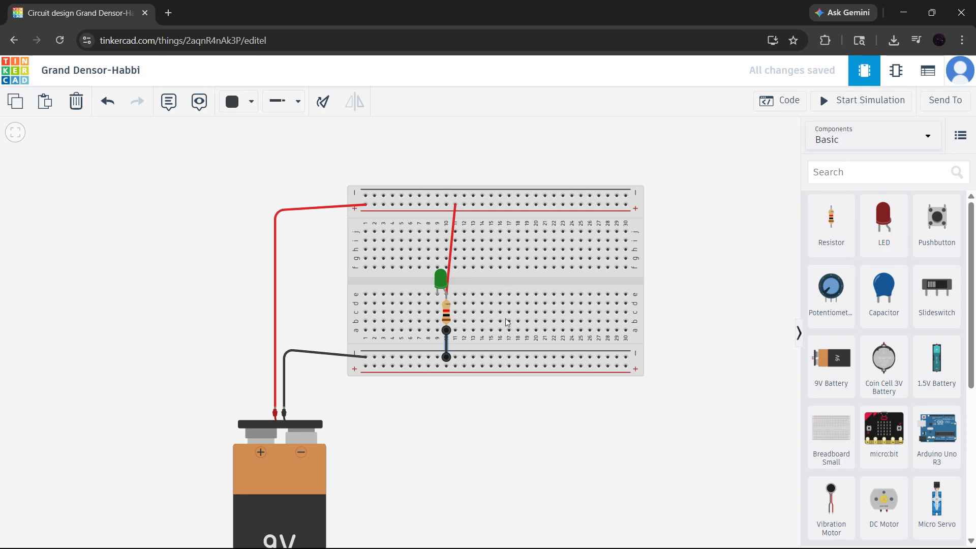
pyautogui.hotkey('ctrl', 'z')
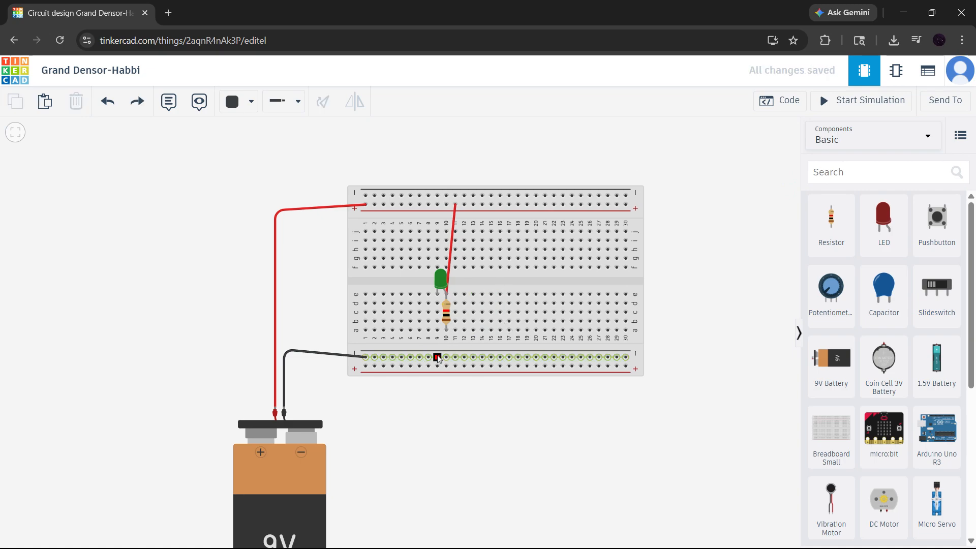
# Run a black wire from the lower negative rail at column 9 to hole e9 at the LED's other leg.
pyautogui.click(437, 357)
pyautogui.click(437, 291)
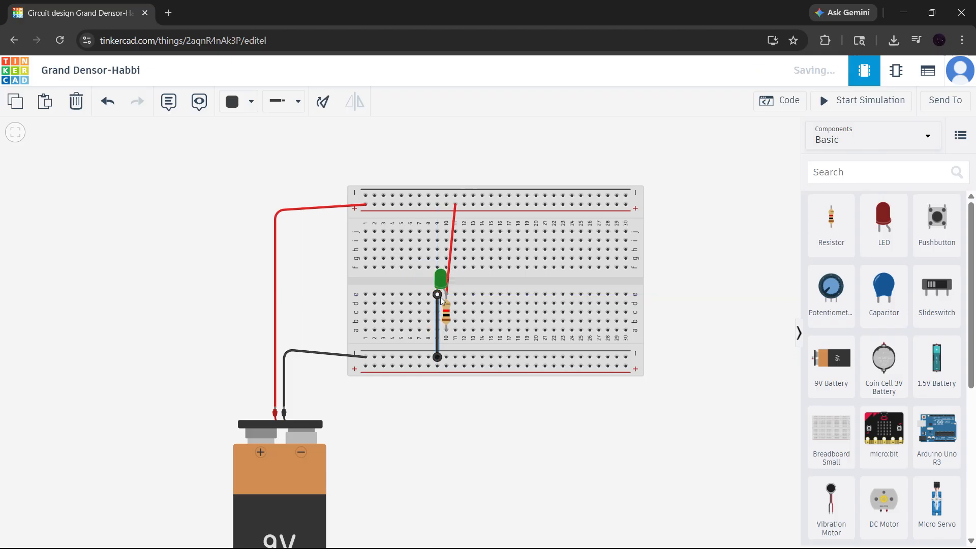
# Start the simulation and inspect the LED's warning, the resistor's properties and the red wire feeding the LED.
pyautogui.click(825, 101)
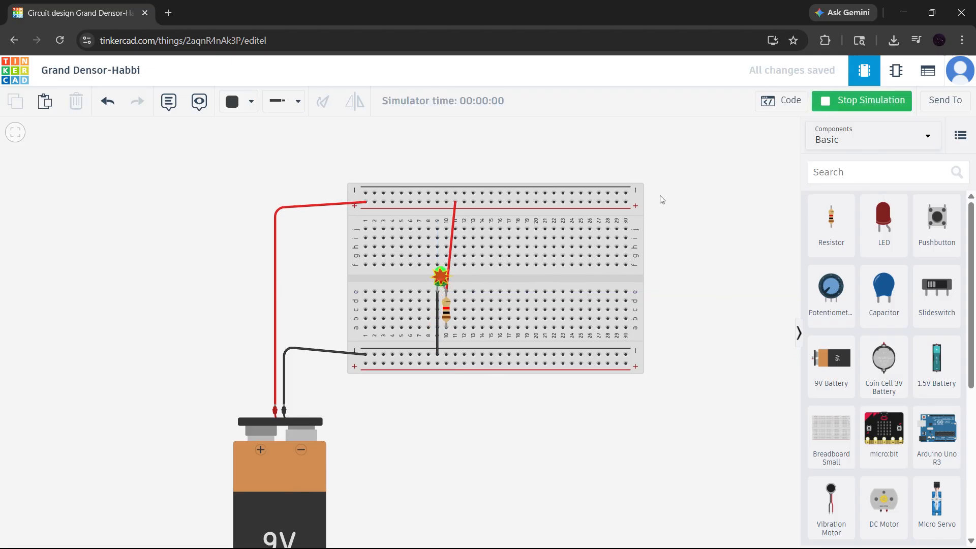
pyautogui.scroll(2, 453, 276)
pyautogui.scroll(2, 453, 277)
pyautogui.moveTo(437, 273)
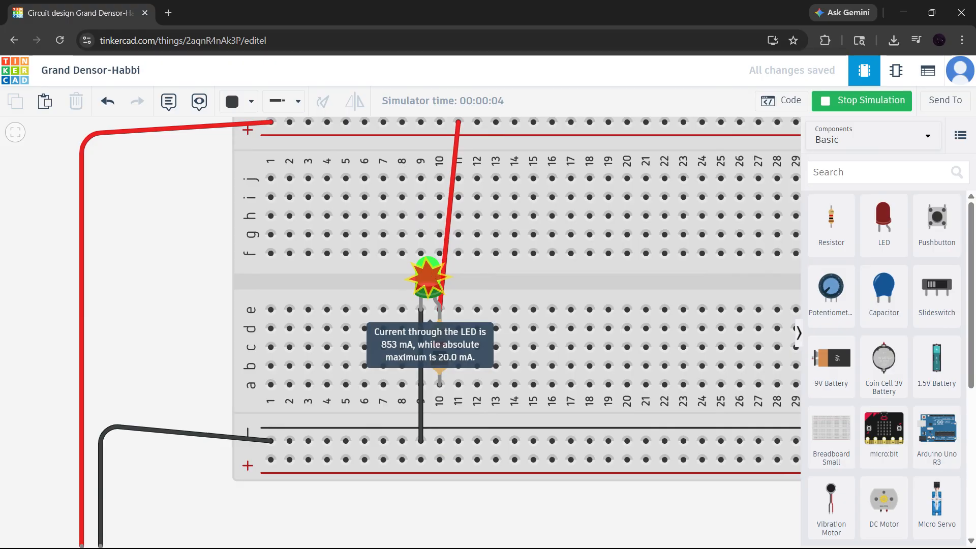
pyautogui.scroll(-3, 437, 273)
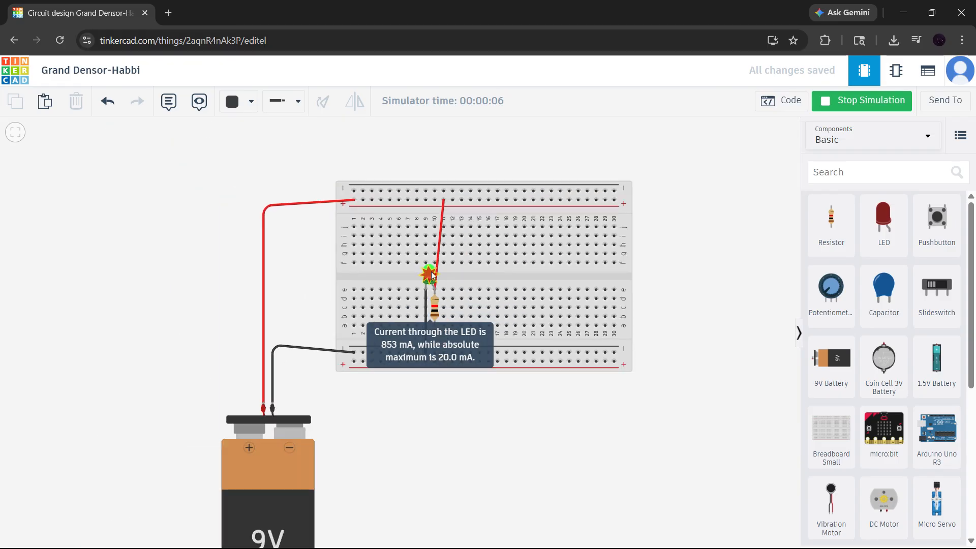
pyautogui.click(435, 312)
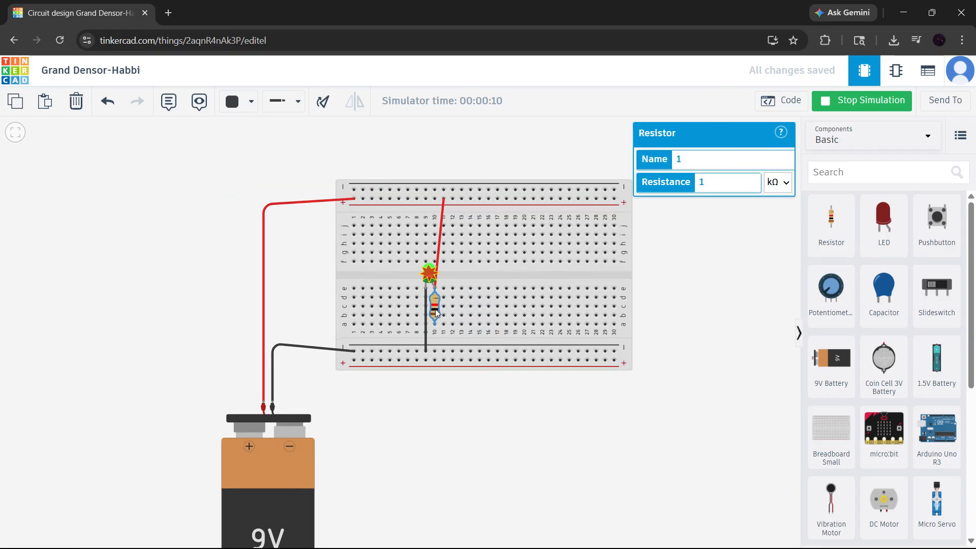
pyautogui.click(441, 232)
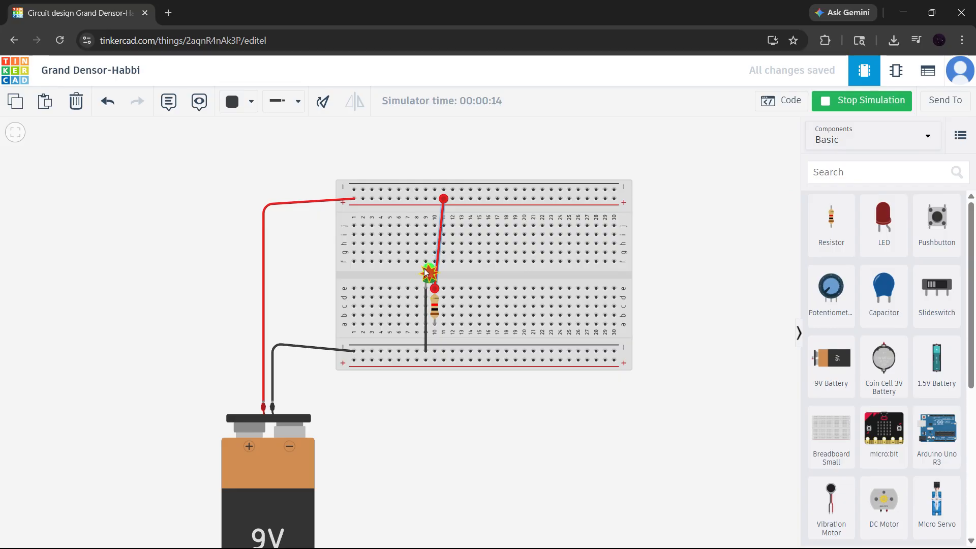
# Examine the LED's warning up close and stop the simulation.
pyautogui.scroll(2, 422, 277)
pyautogui.scroll(1, 421, 277)
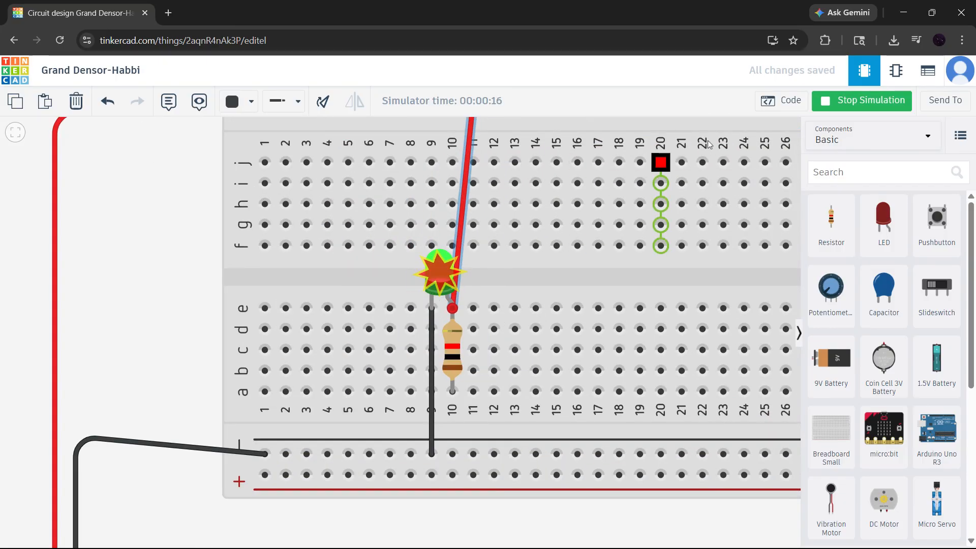
pyautogui.click(853, 100)
pyautogui.press('f')
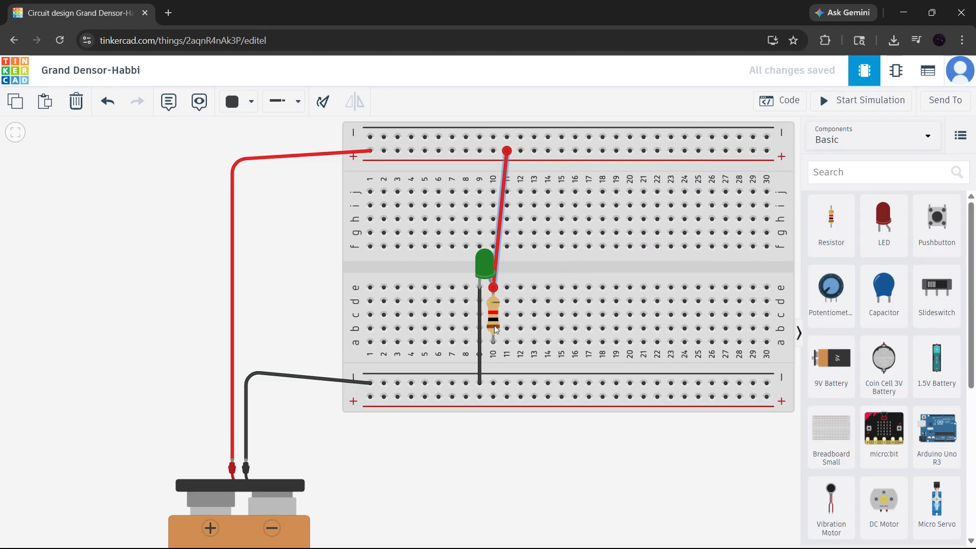
# Try the resistor across the center gap in columns 10 and 11, and return it to column 10 below the LED.
pyautogui.moveTo(495, 329); pyautogui.dragTo(499, 276)
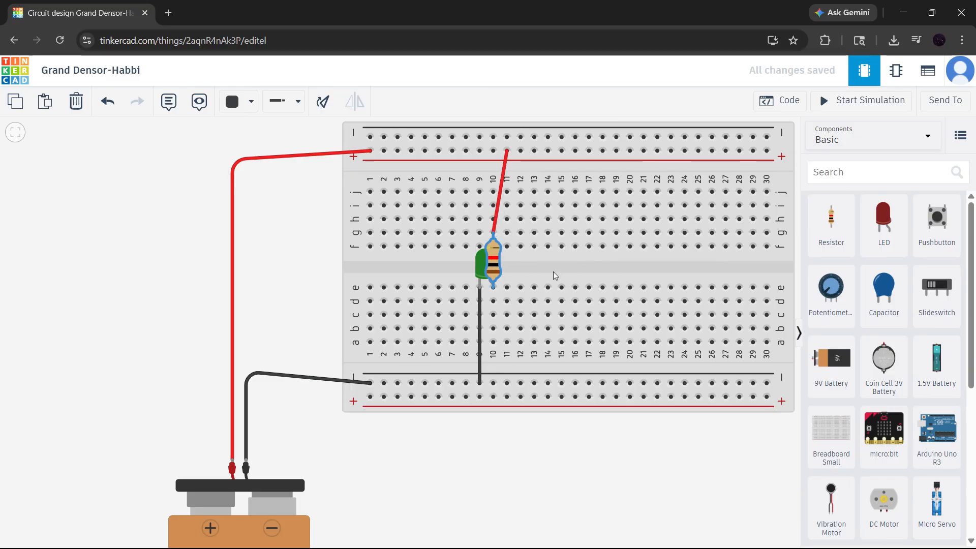
pyautogui.click(481, 272)
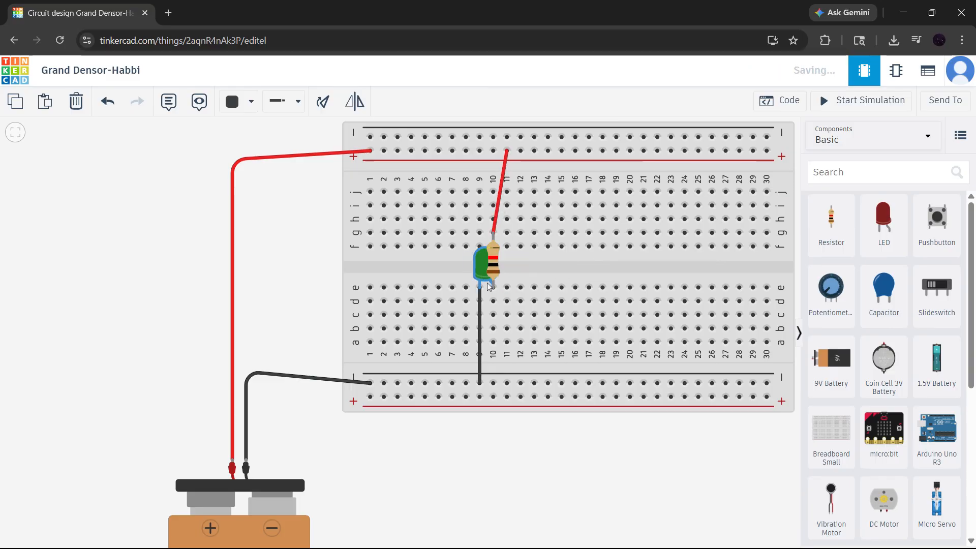
pyautogui.moveTo(497, 264); pyautogui.dragTo(511, 264)
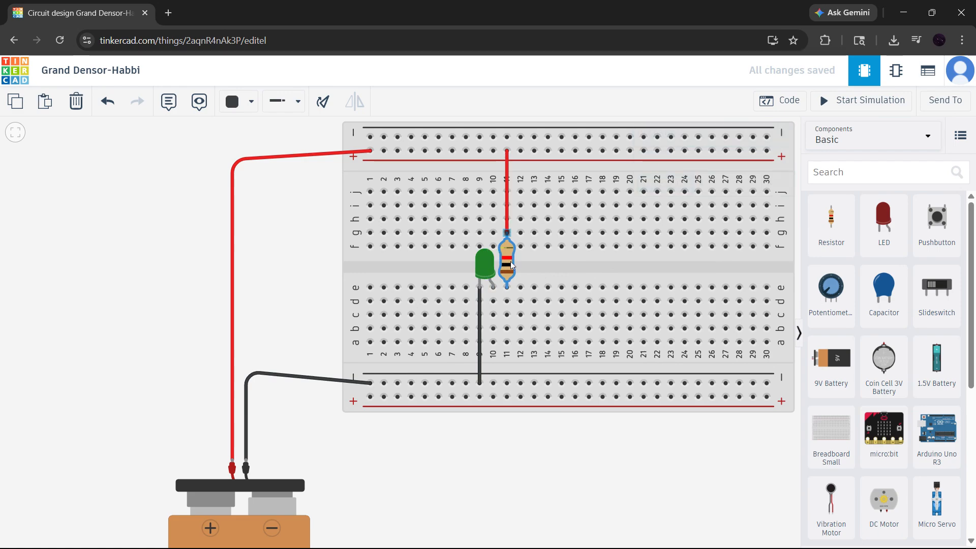
pyautogui.moveTo(511, 265); pyautogui.dragTo(499, 321)
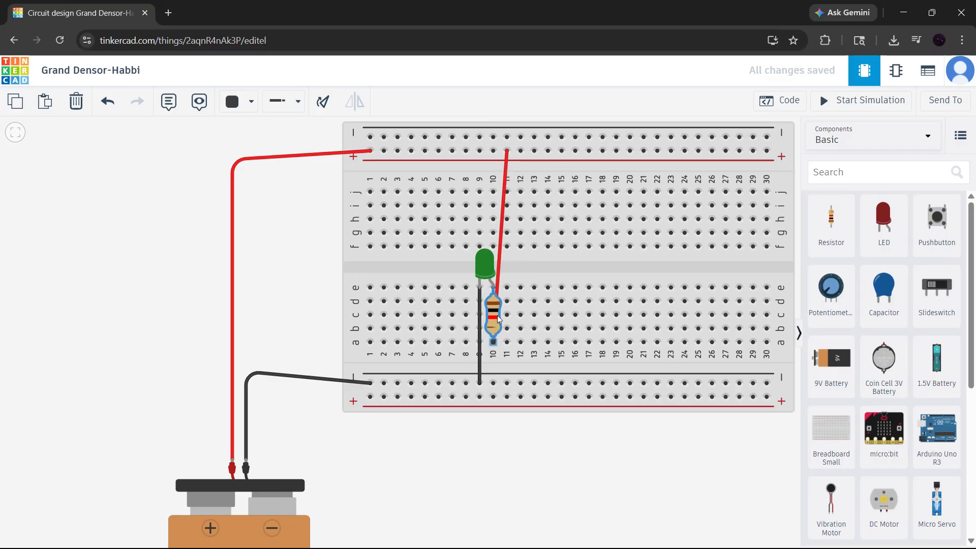
# Run the simulation with the repositioned resistor and stop it.
pyautogui.scroll(-2, 616, 286)
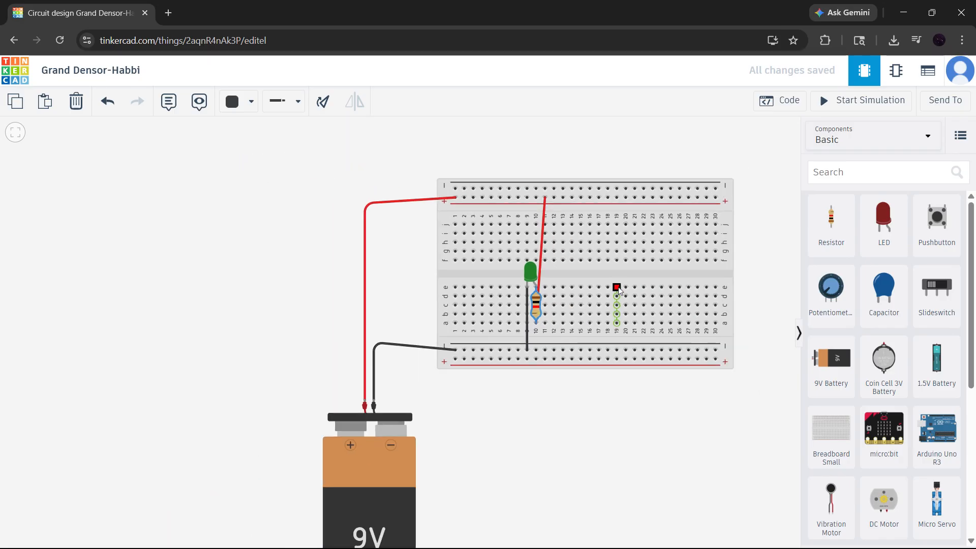
pyautogui.click(845, 104)
pyautogui.click(859, 101)
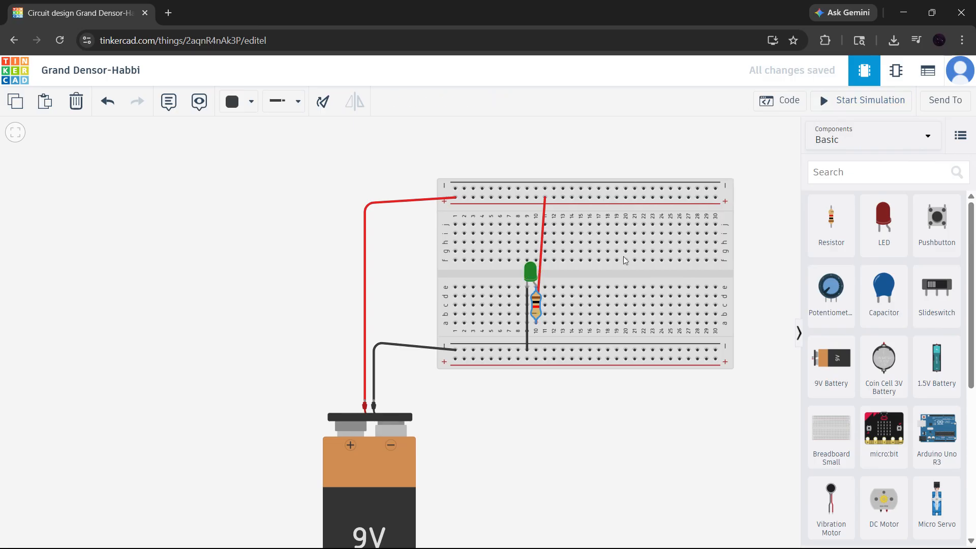
# Remove the resistor and its red wire from the breadboard, keeping the LED and the black wire in place.
pyautogui.scroll(3, 564, 297)
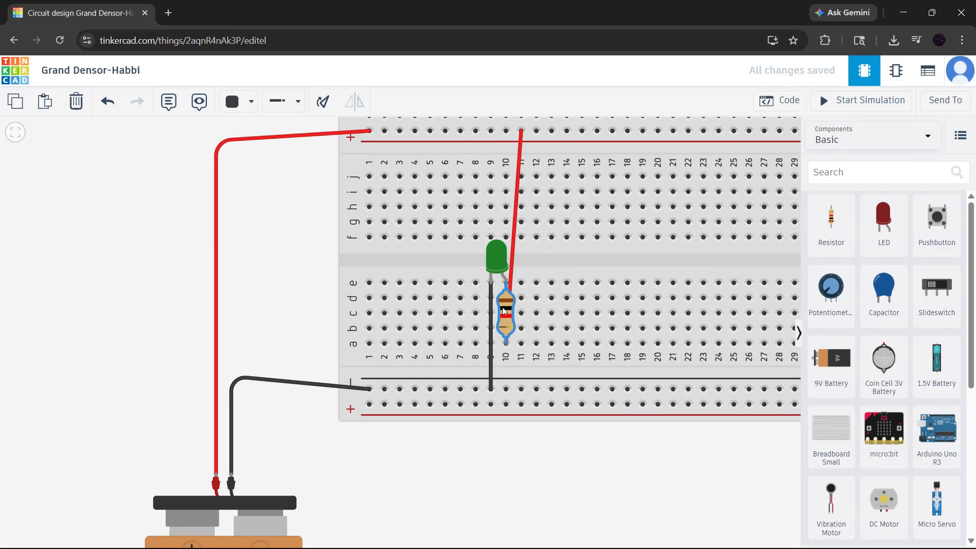
pyautogui.hotkey('ctrl', 'z')
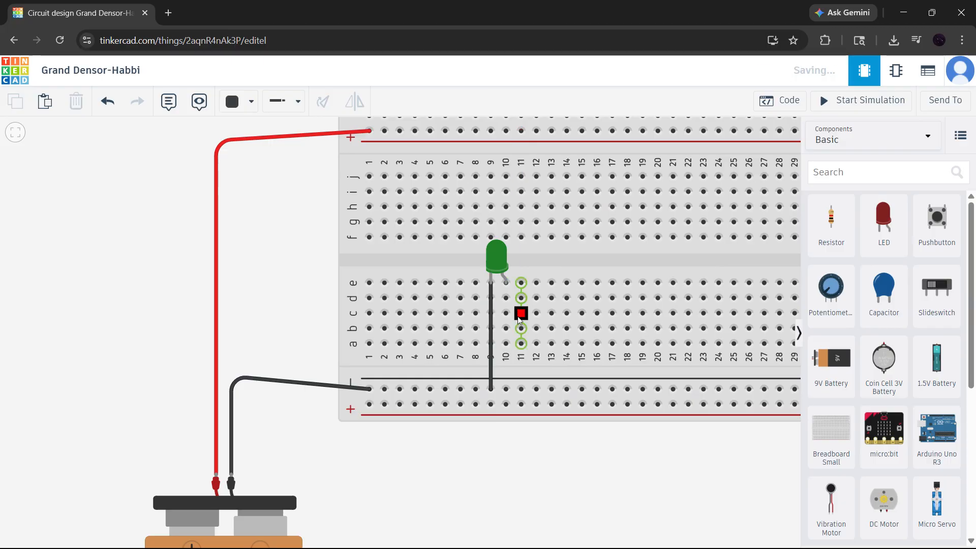
pyautogui.hotkey('ctrl', 'z')
pyautogui.hotkey('ctrl', 'z')
pyautogui.hotkey('ctrl', 'z')
pyautogui.scroll(-2, 412, 244)
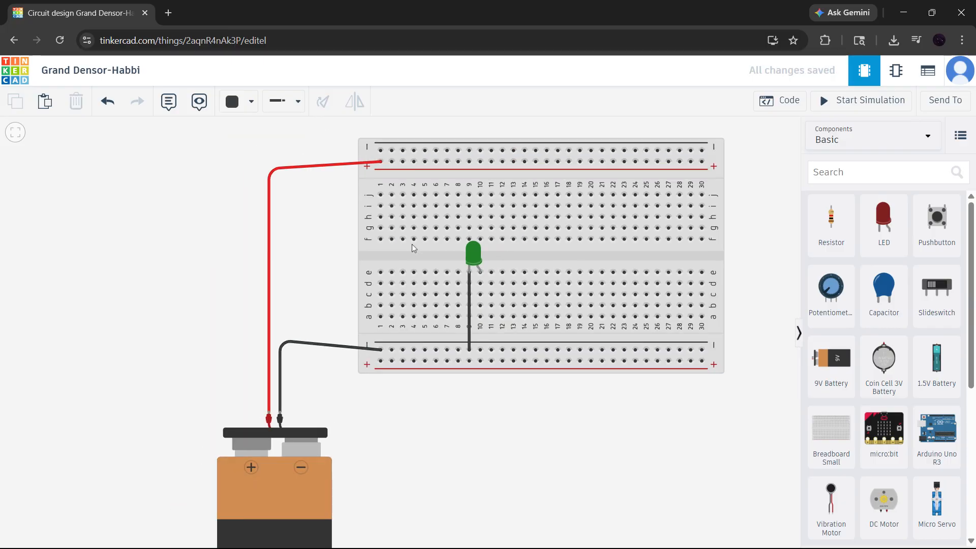
pyautogui.click(502, 217)
pyautogui.press('Escape')
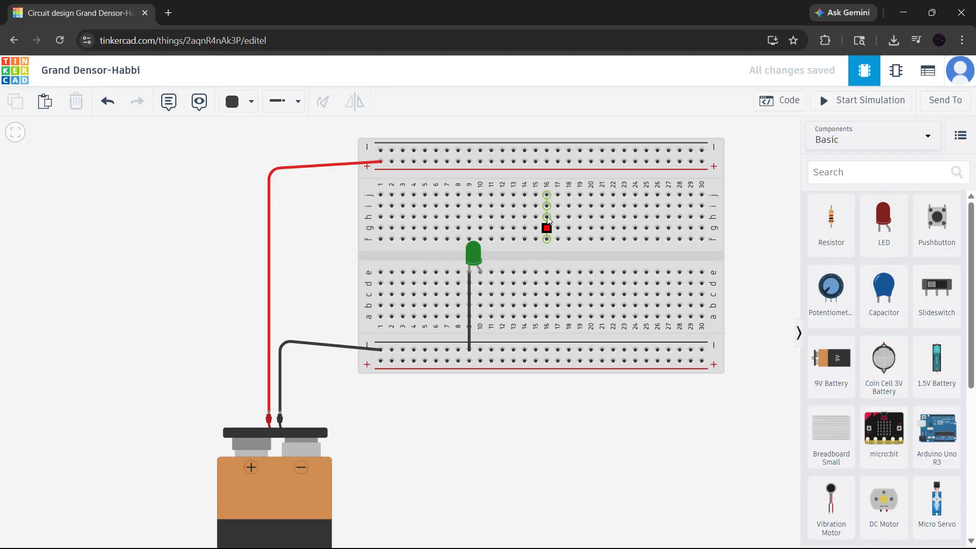
# Place a 1 kΩ resistor in column 10 below the LED and run a red wire from the upper positive rail at column 17 to hole a10.
pyautogui.moveTo(831, 218); pyautogui.dragTo(482, 298)
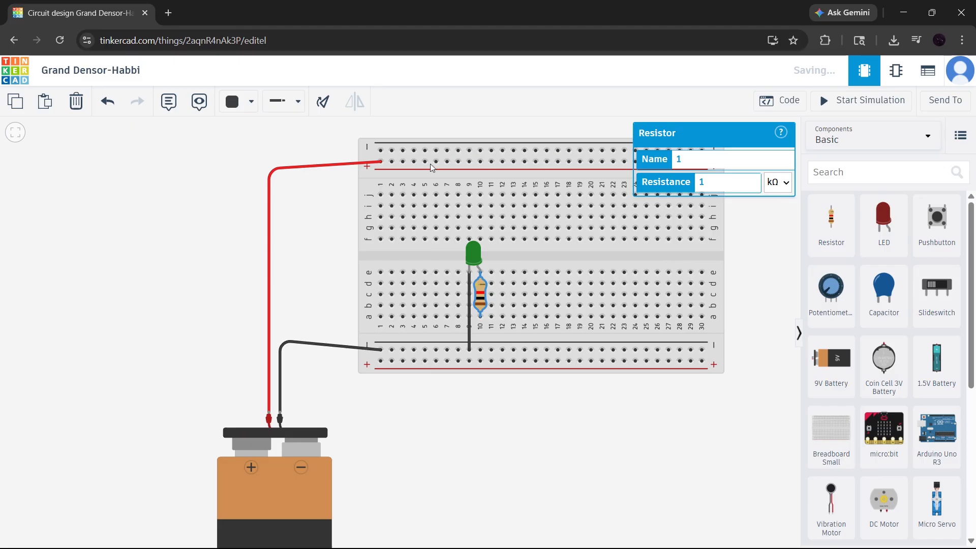
pyautogui.click(558, 163)
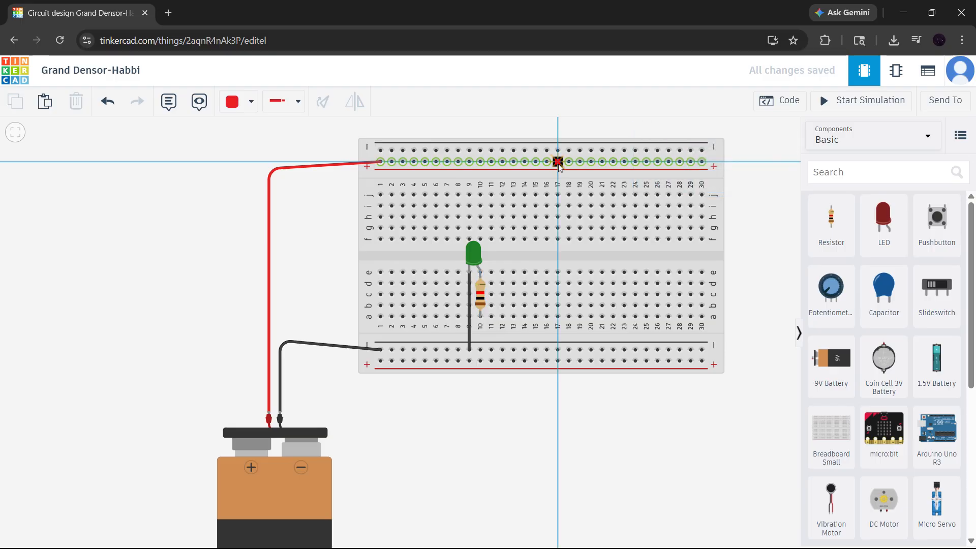
pyautogui.click(480, 316)
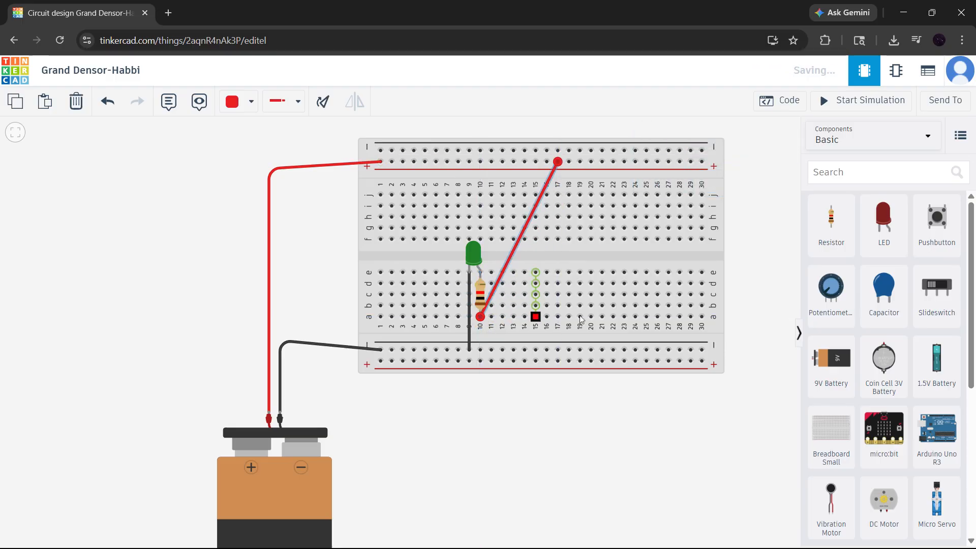
pyautogui.click(737, 439)
# Test the rewired circuit in the simulation, stop it, and inspect the LED and resistor connections.
pyautogui.click(857, 109)
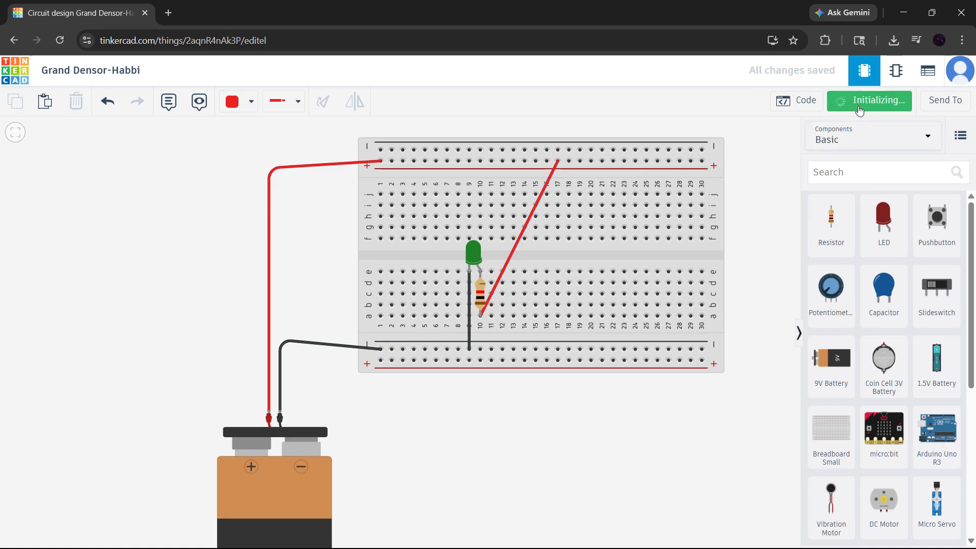
pyautogui.click(858, 109)
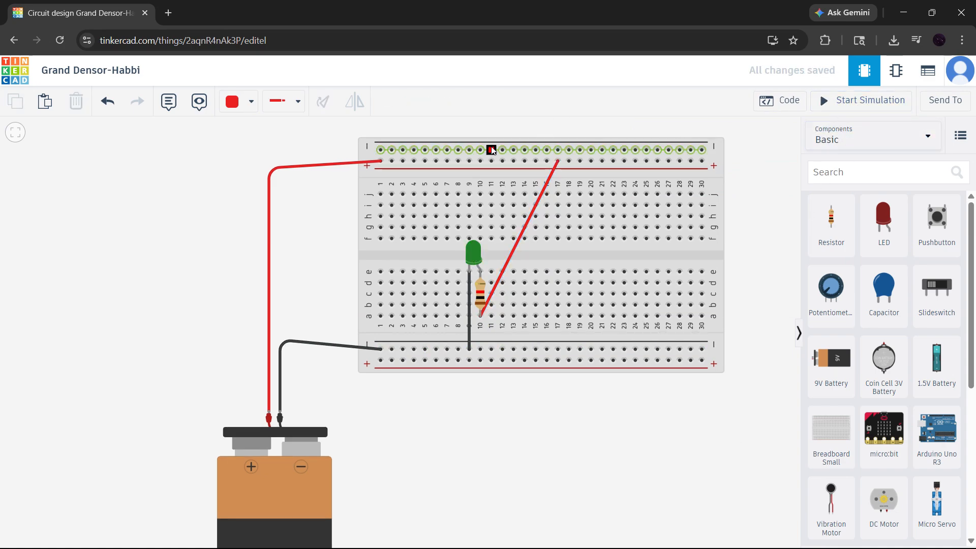
pyautogui.scroll(3, 464, 214)
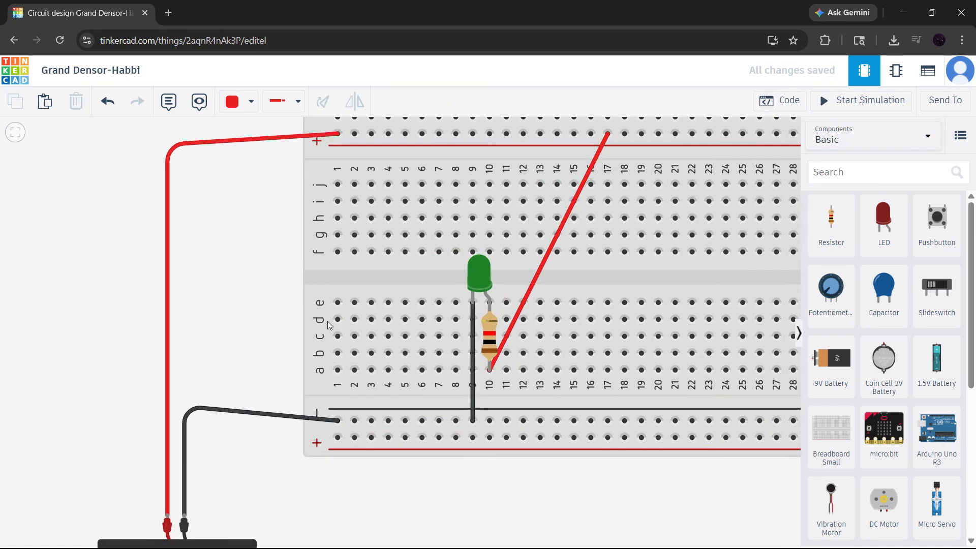